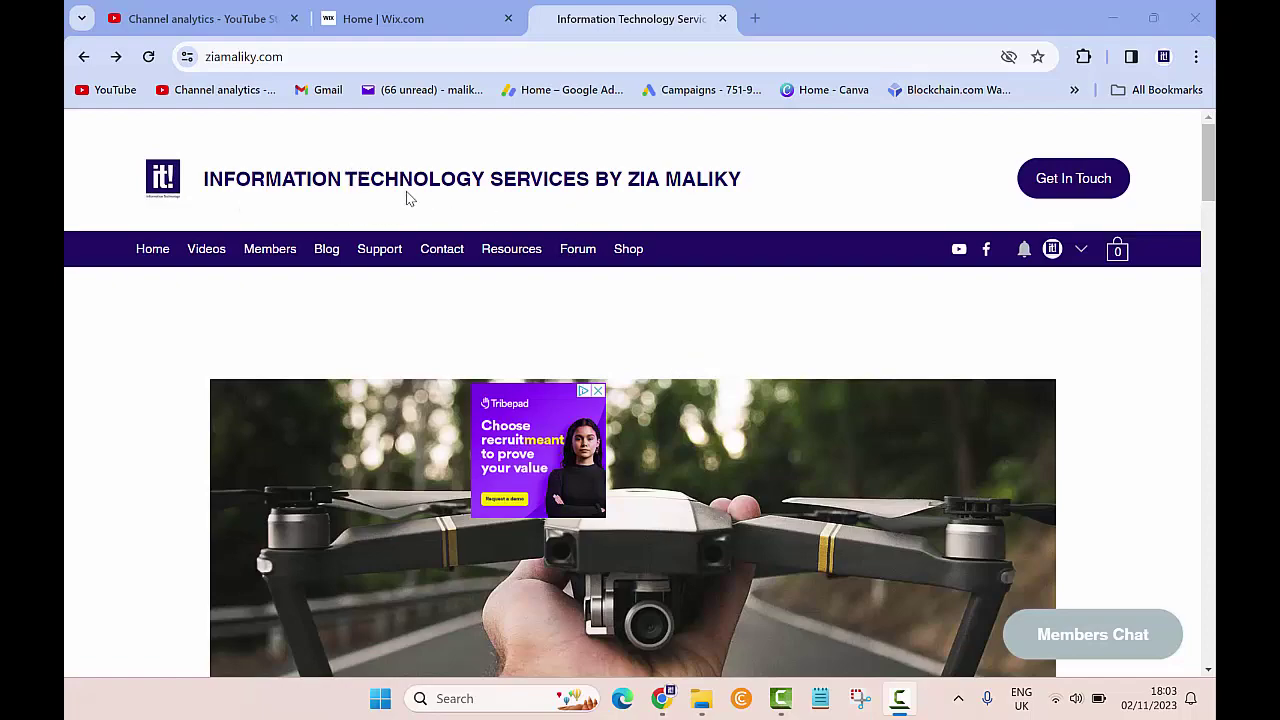
Scroll the live site to its footer, which shows one e-mail and ©2021.
{"action": "scroll", "coordinate": [591, 347], "scroll_direction": "down", "scroll_amount": 20}
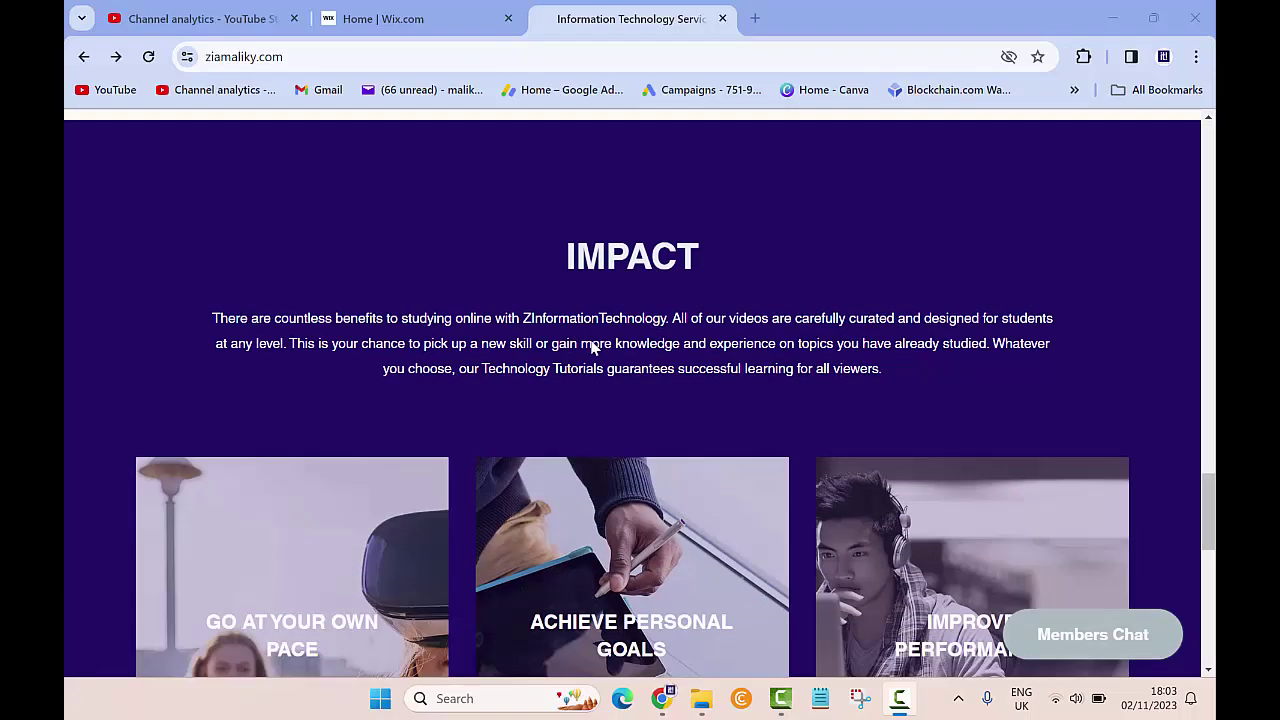
{"action": "scroll", "coordinate": [591, 347], "scroll_direction": "down", "scroll_amount": 3}
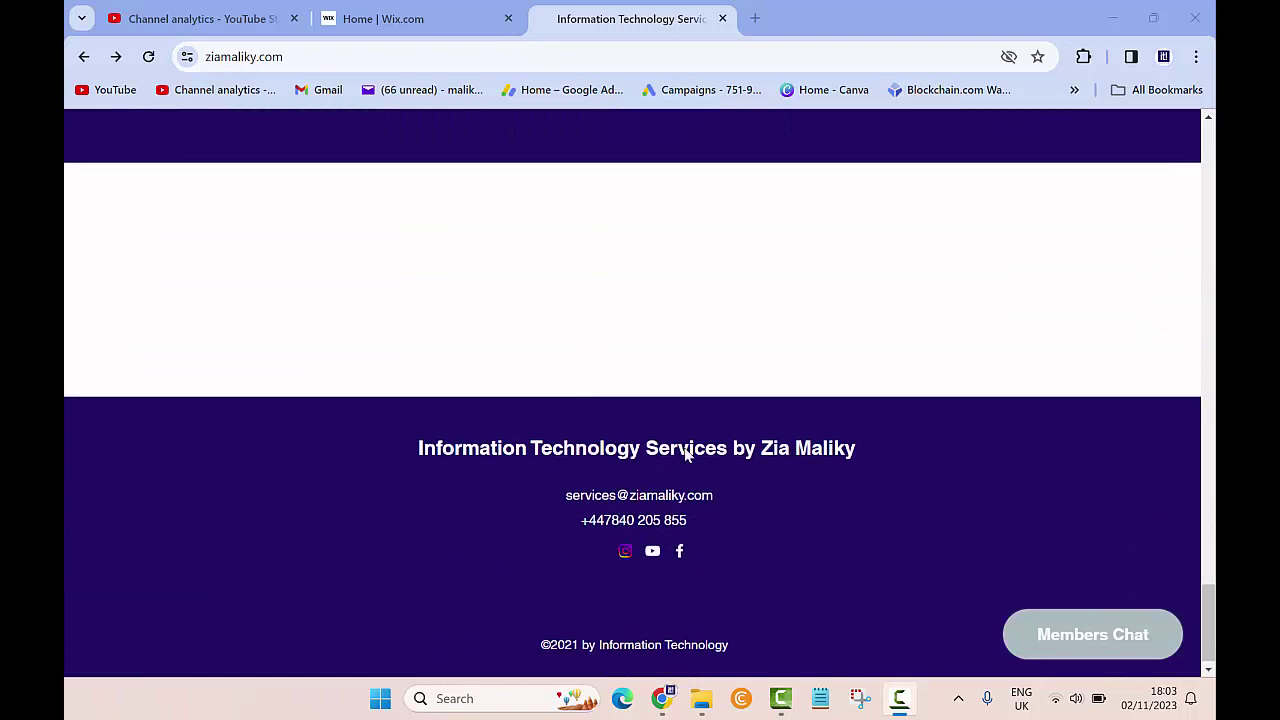
{"action": "scroll", "coordinate": [519, 420], "scroll_direction": "up", "scroll_amount": 2}
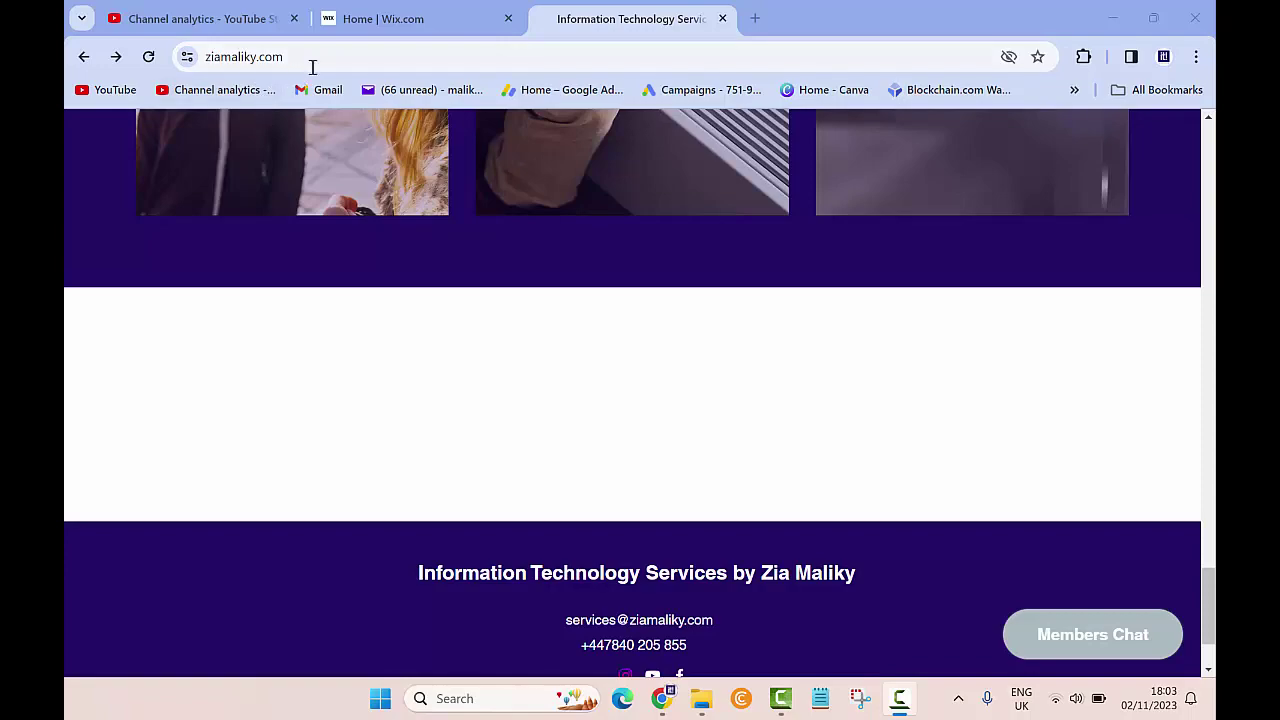
{"action": "scroll", "coordinate": [420, 300], "scroll_direction": "down", "scroll_amount": 1}
{"action": "scroll", "coordinate": [449, 330], "scroll_direction": "up", "scroll_amount": 5}
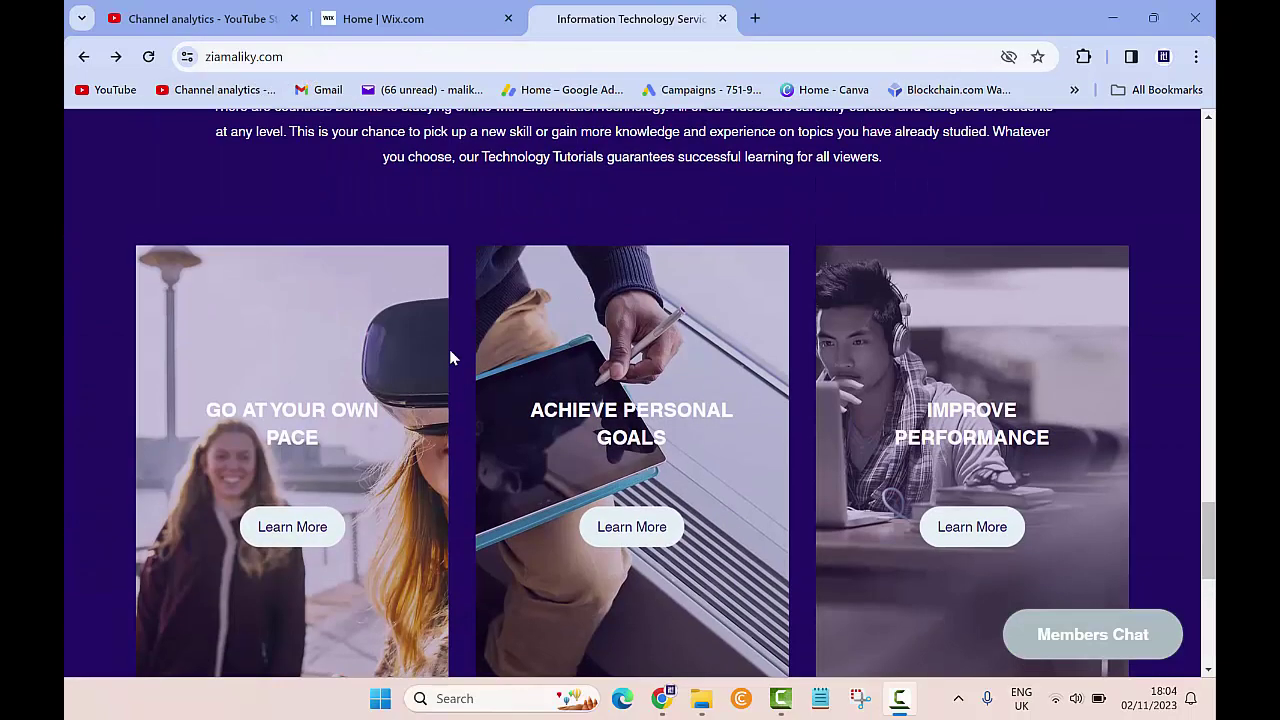
Dismiss the page context menu and return to the Wix dashboard tab.
{"action": "right_click", "coordinate": [451, 355]}
{"action": "left_click", "coordinate": [83, 232]}
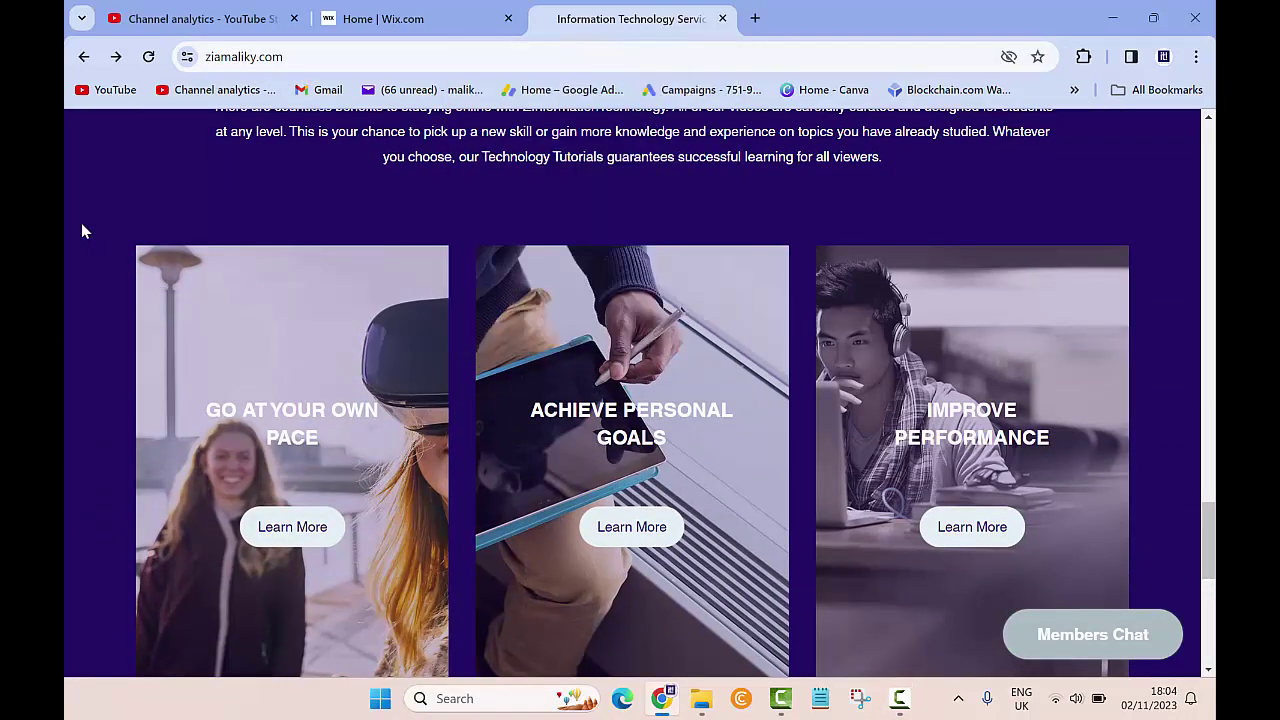
{"action": "scroll", "coordinate": [83, 230], "scroll_direction": "up", "scroll_amount": 10}
{"action": "left_click", "coordinate": [420, 22]}
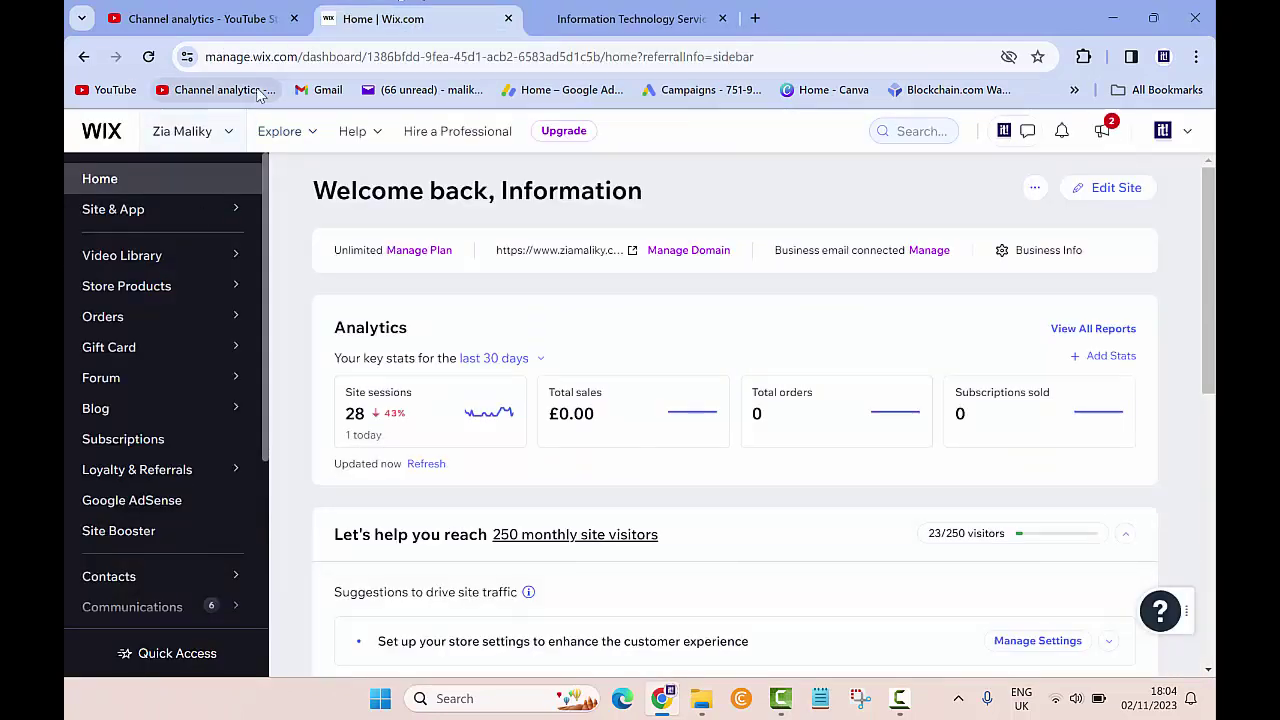
Go to the site's Website management page and launch Edit Site.
{"action": "left_click", "coordinate": [1187, 136]}
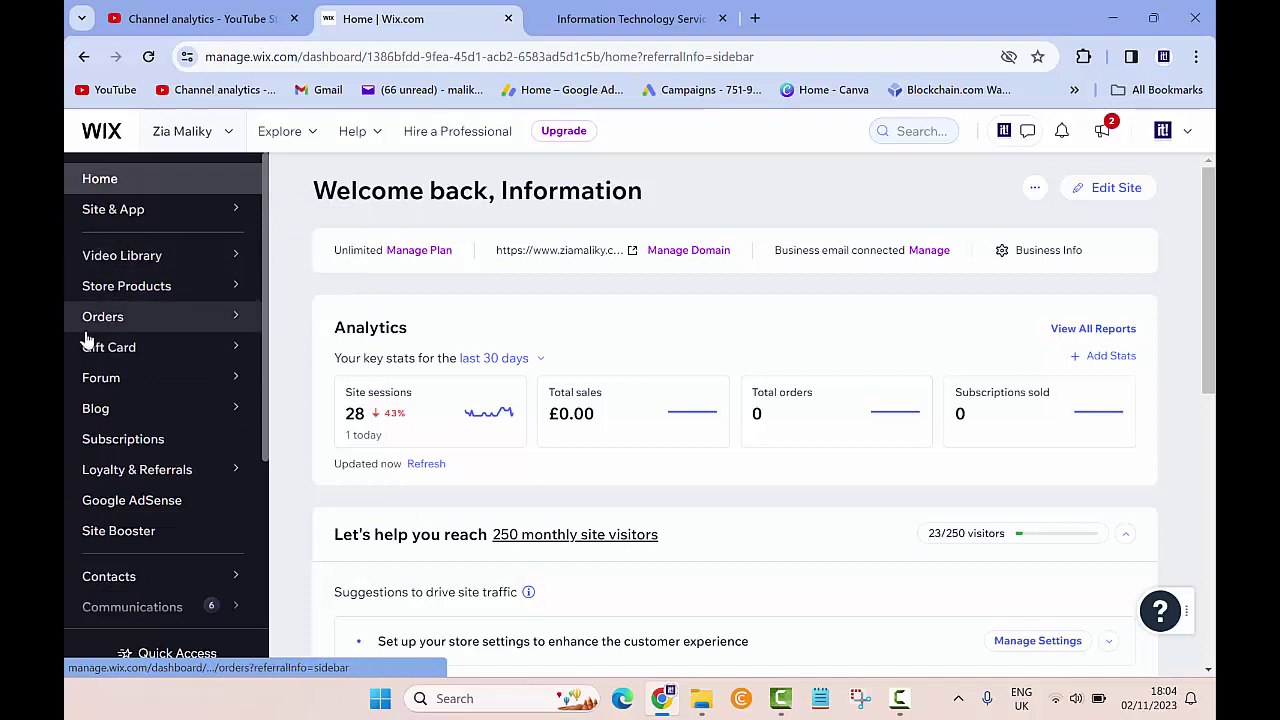
{"action": "mouse_move", "coordinate": [127, 205]}
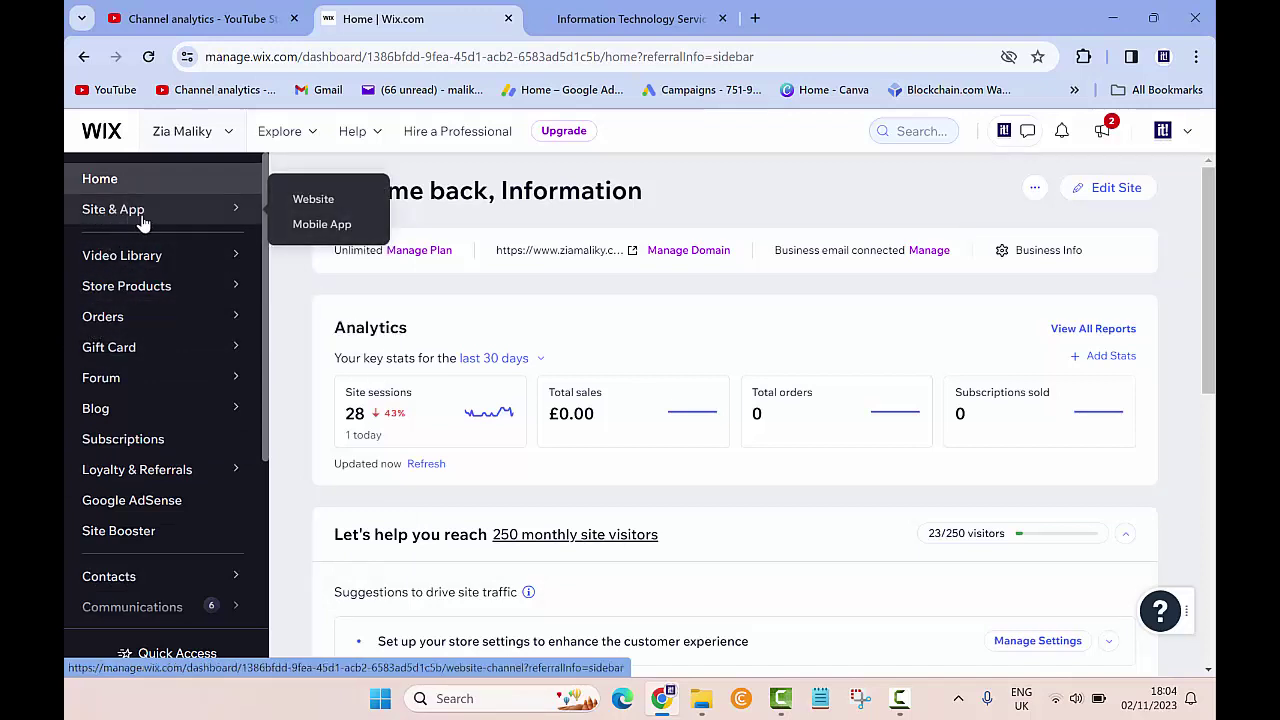
{"action": "left_click", "coordinate": [140, 222]}
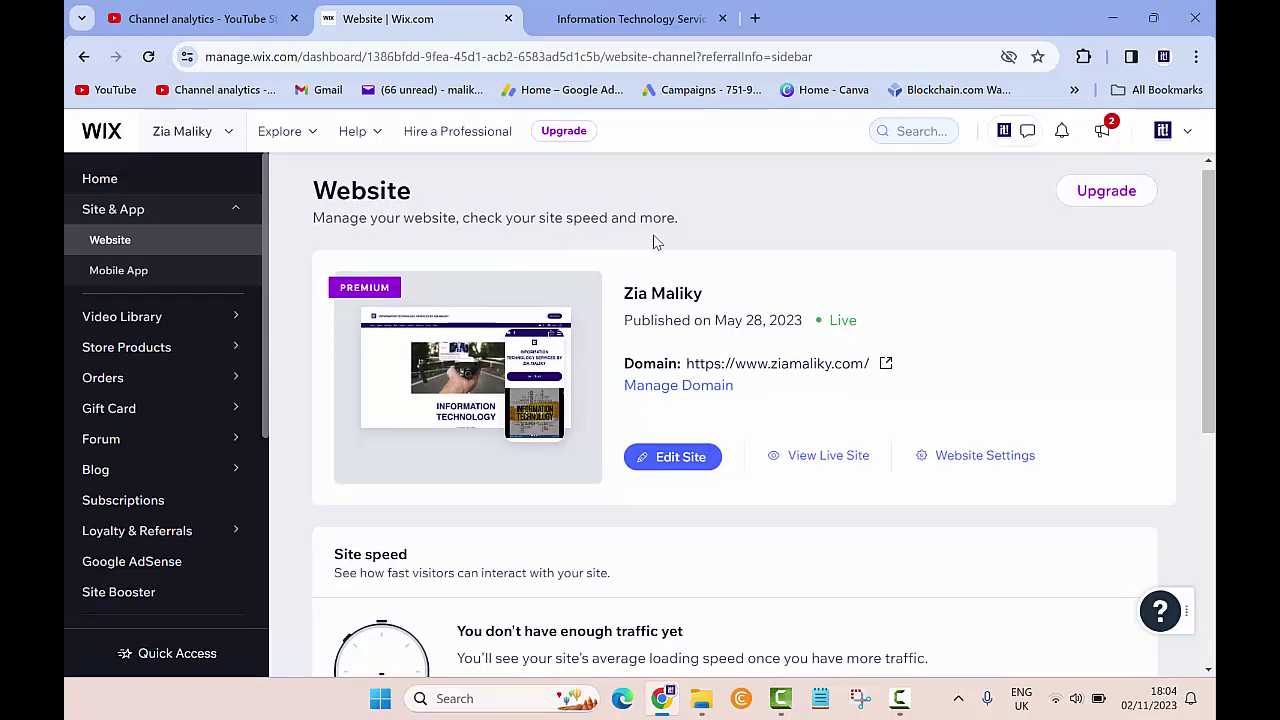
{"action": "left_click", "coordinate": [656, 458]}
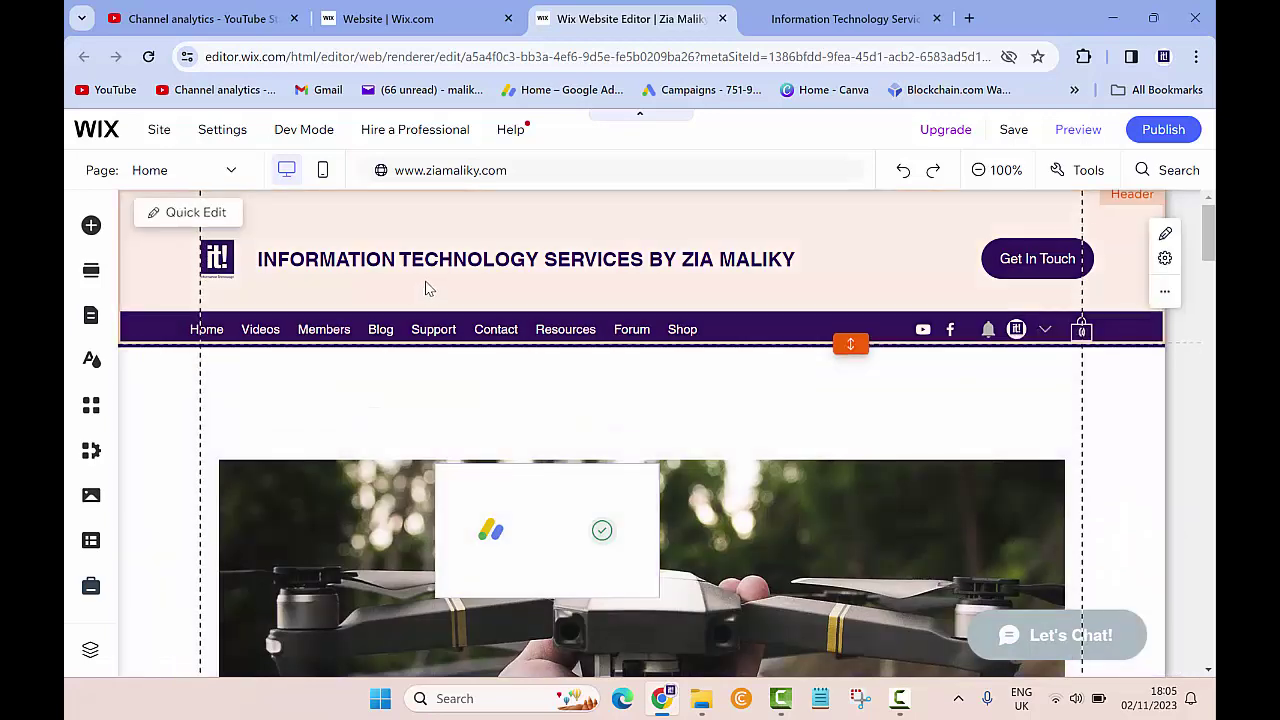
Scroll the editor canvas down to the footer with its e-mail, phone and ©2021 line.
{"action": "scroll", "coordinate": [425, 288], "scroll_direction": "down", "scroll_amount": 2}
{"action": "scroll", "coordinate": [425, 288], "scroll_direction": "up", "scroll_amount": 2}
{"action": "scroll", "coordinate": [425, 288], "scroll_direction": "down", "scroll_amount": 10}
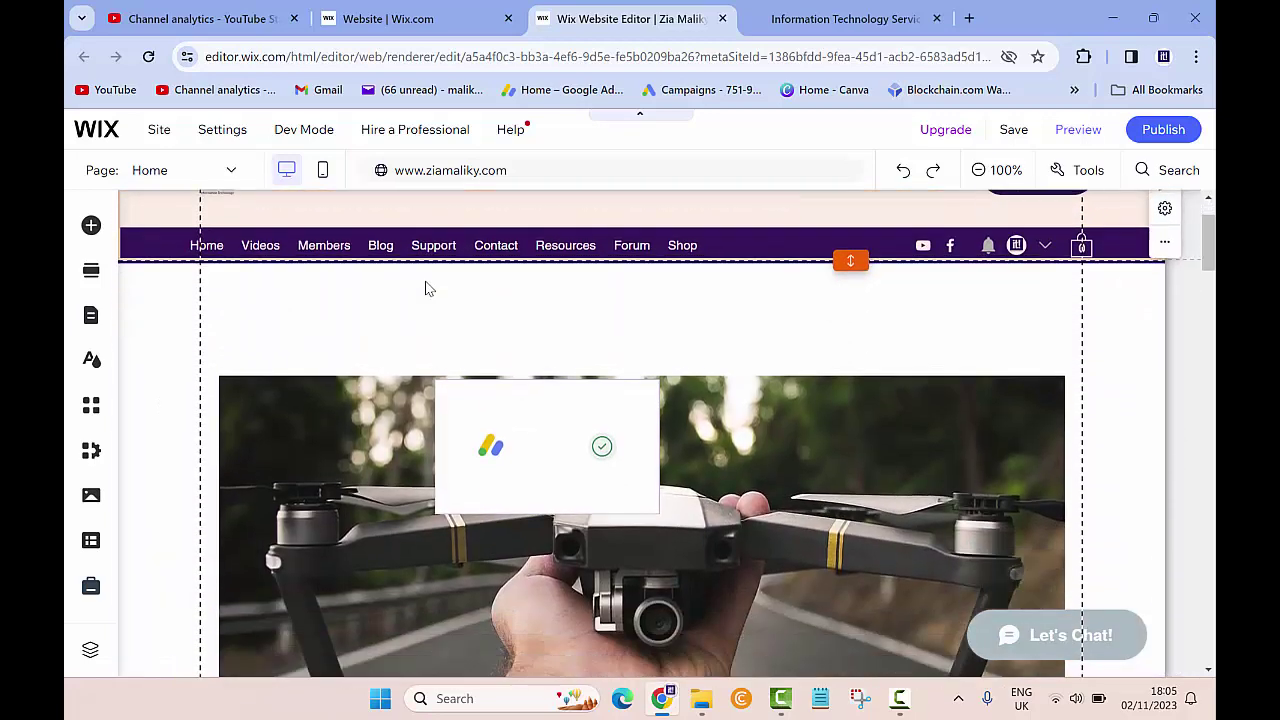
{"action": "scroll", "coordinate": [425, 288], "scroll_direction": "up", "scroll_amount": 5}
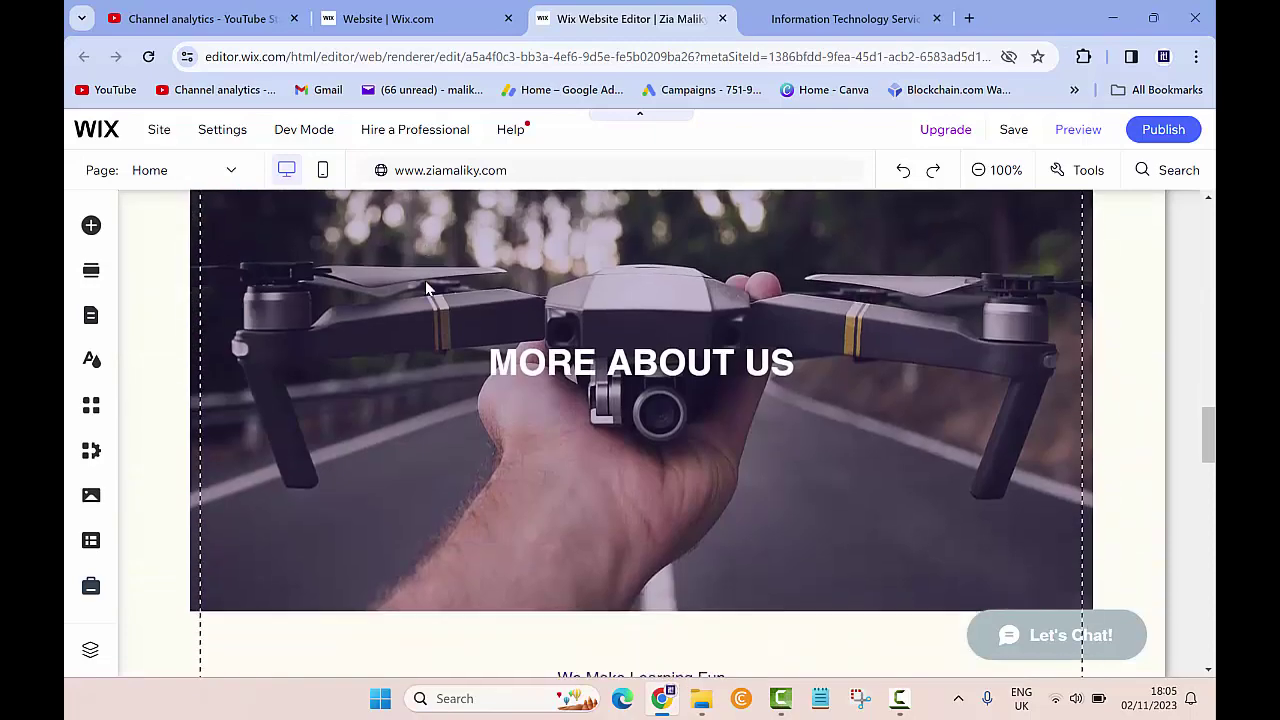
{"action": "scroll", "coordinate": [425, 288], "scroll_direction": "down", "scroll_amount": 6}
{"action": "scroll", "coordinate": [425, 288], "scroll_direction": "down", "scroll_amount": 5}
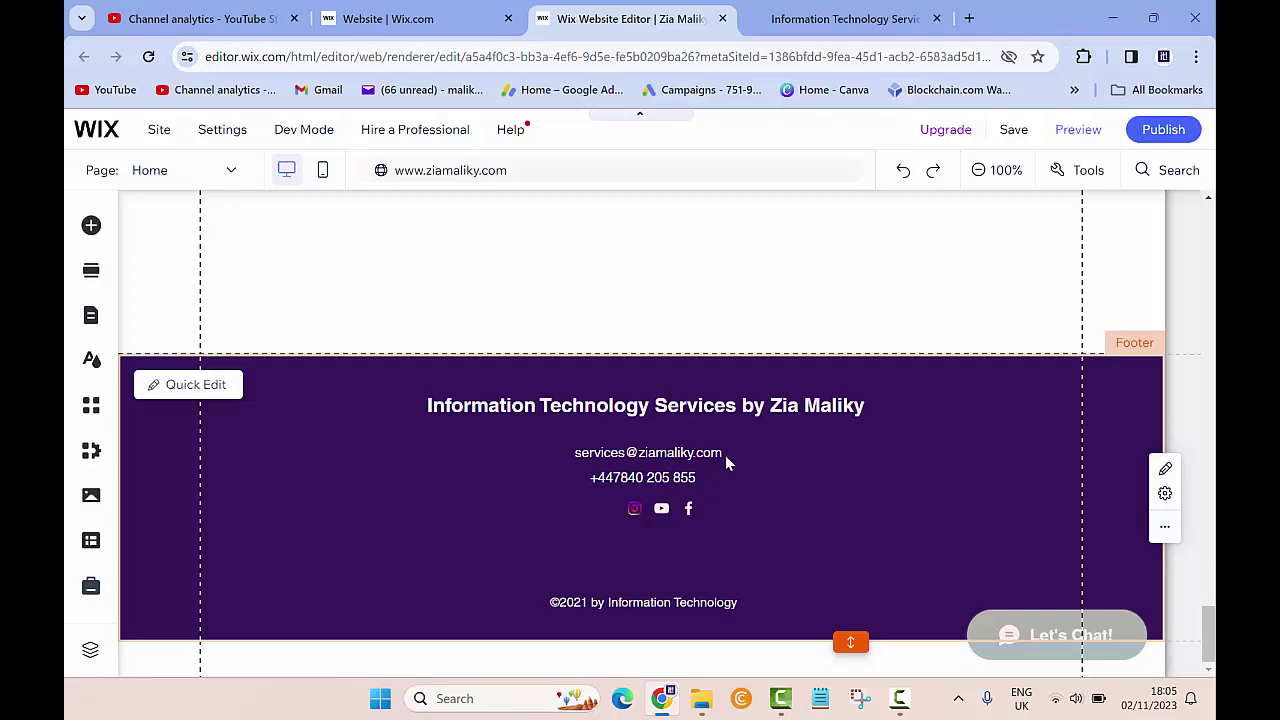
In Quick Edit, append ' / ' and the second Yahoo e-mail address to the footer e-mail line.
{"action": "left_click", "coordinate": [725, 454]}
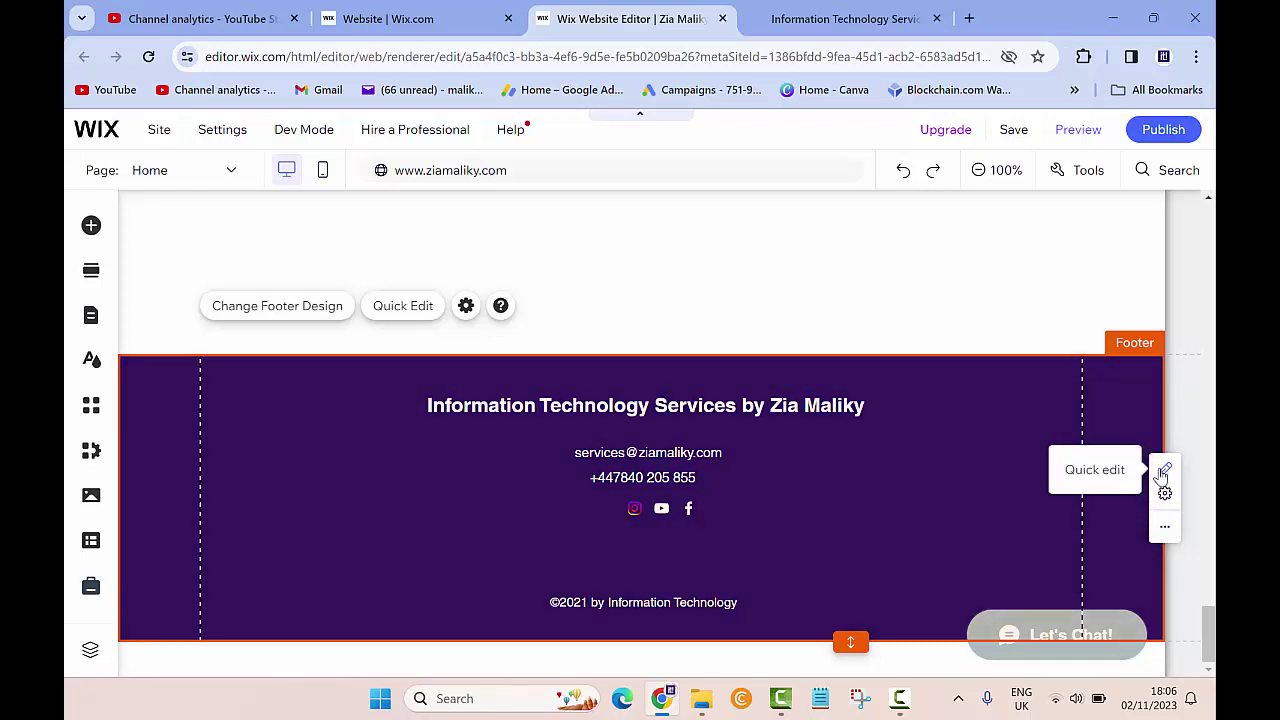
{"action": "left_click", "coordinate": [1163, 472]}
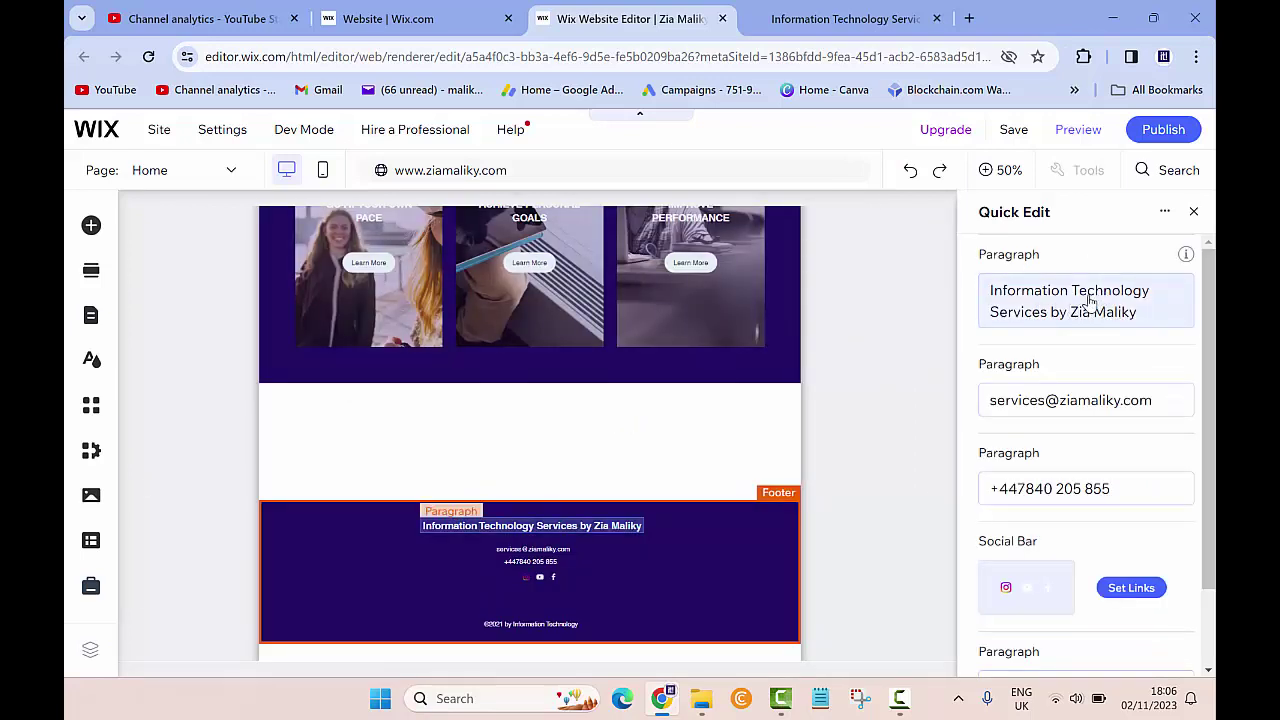
{"action": "scroll", "coordinate": [1063, 480], "scroll_direction": "down", "scroll_amount": 1}
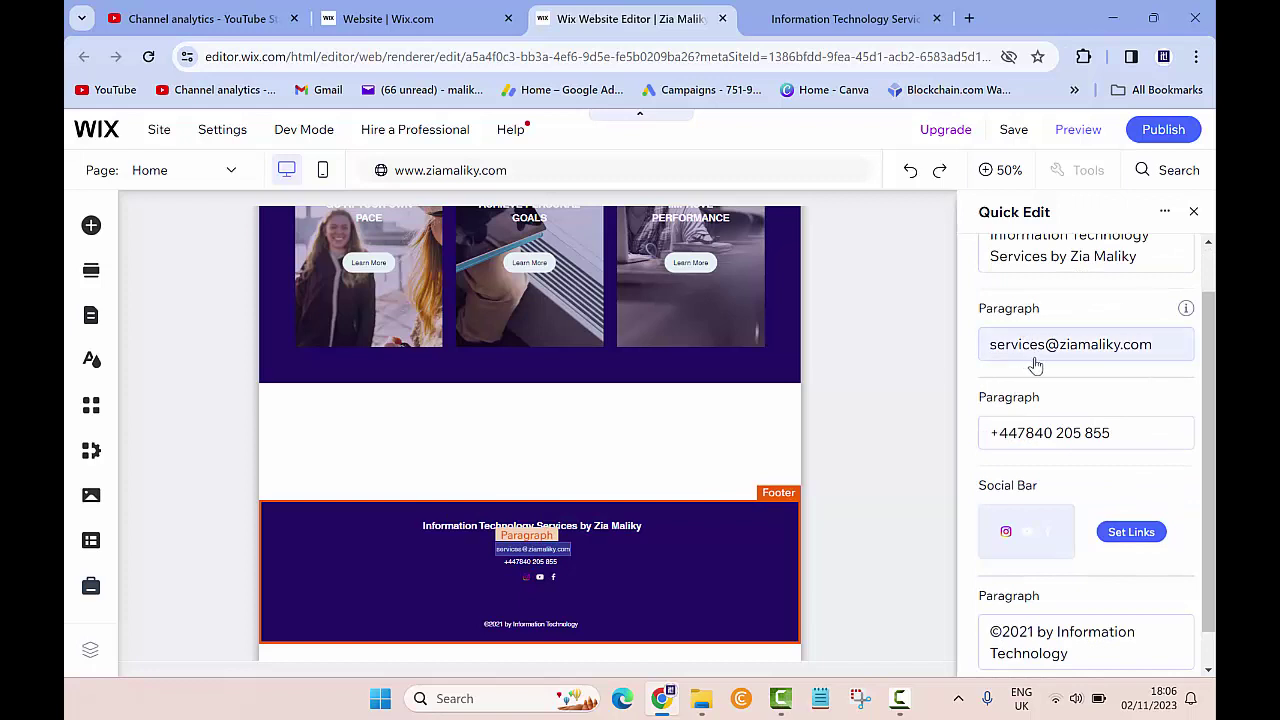
{"action": "left_click", "coordinate": [1151, 347]}
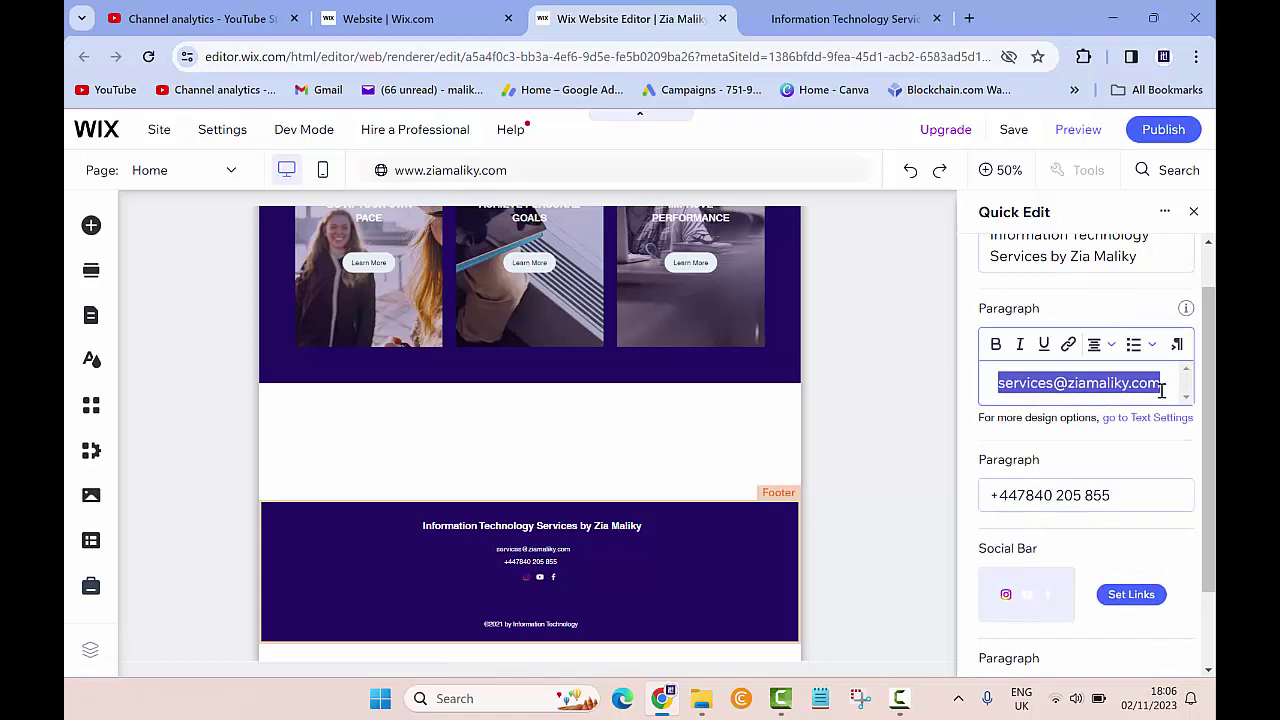
{"action": "left_click", "coordinate": [1162, 390]}
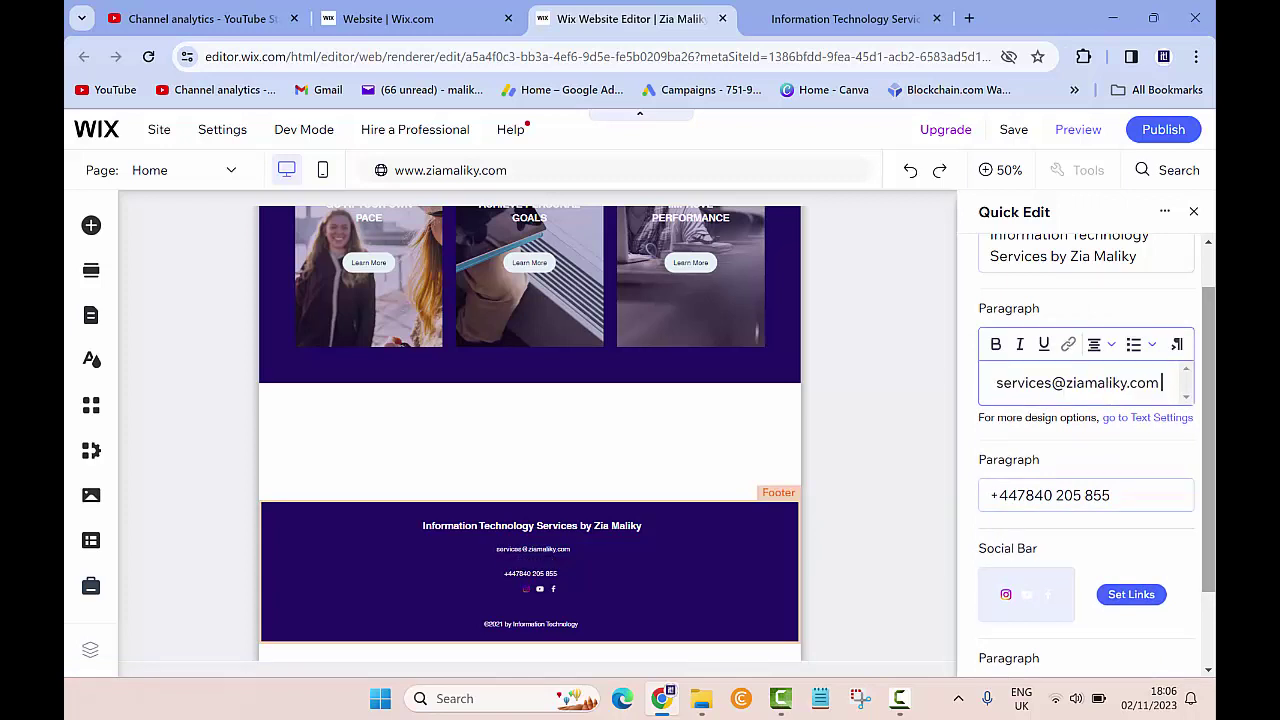
{"action": "type", "text": "/"}
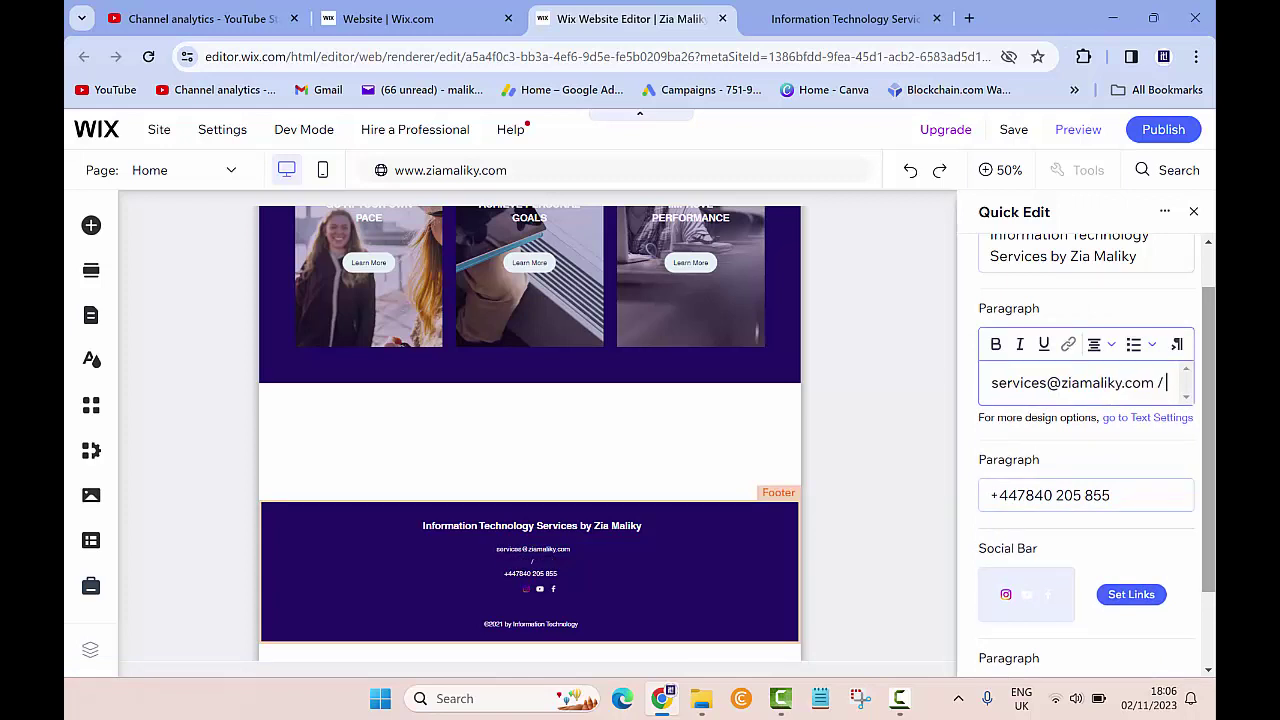
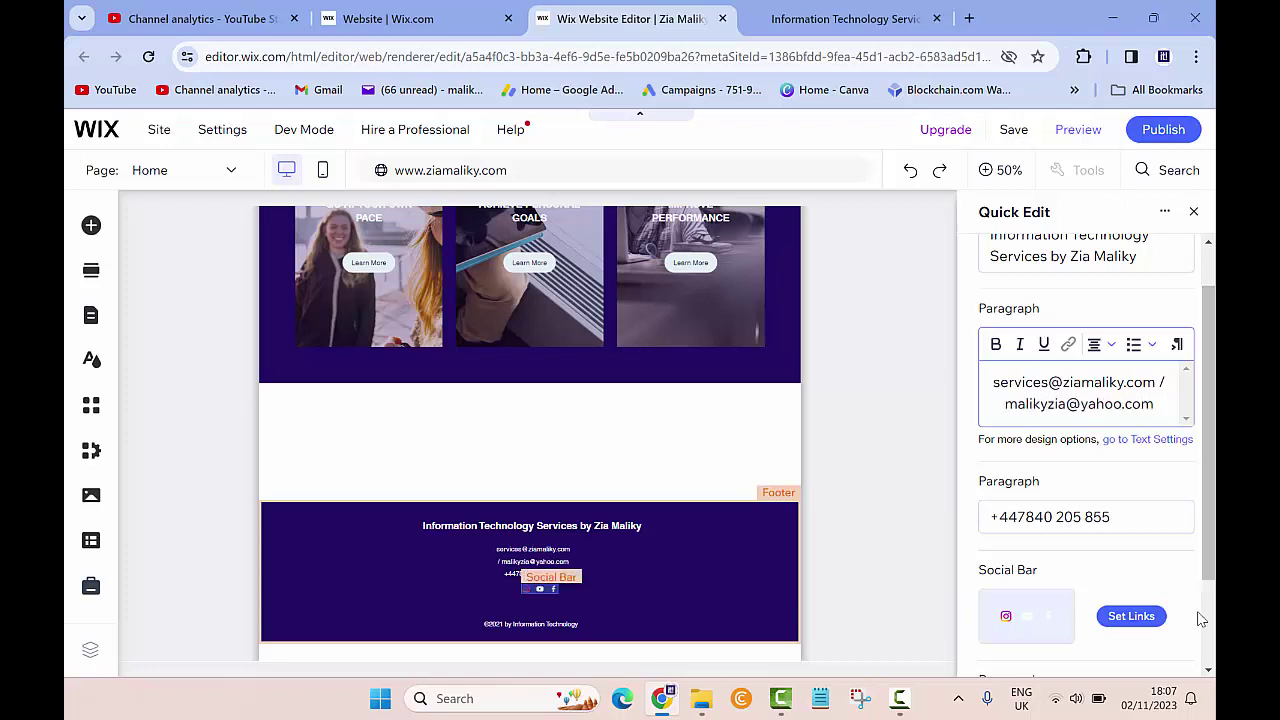
{"action": "scroll", "coordinate": [1190, 610], "scroll_direction": "down", "scroll_amount": 2}
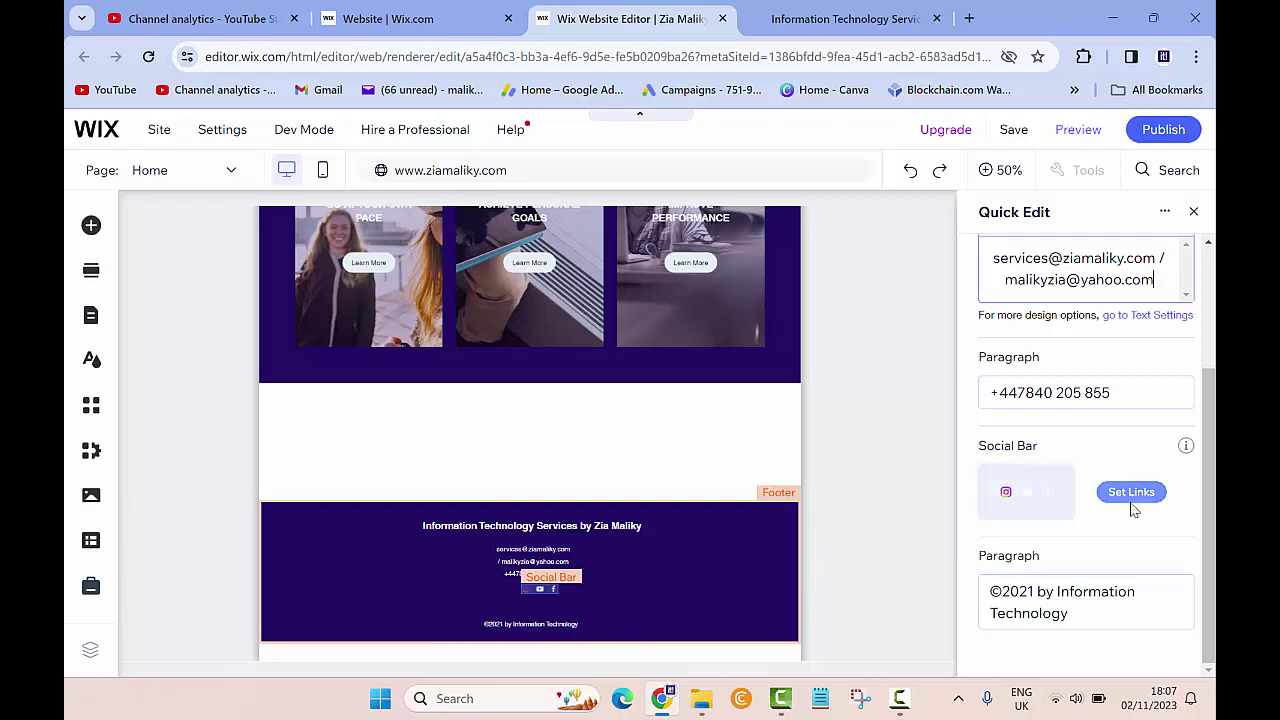
Change the footer copyright year from ©2021 to ©2023.
{"action": "left_click", "coordinate": [1036, 597]}
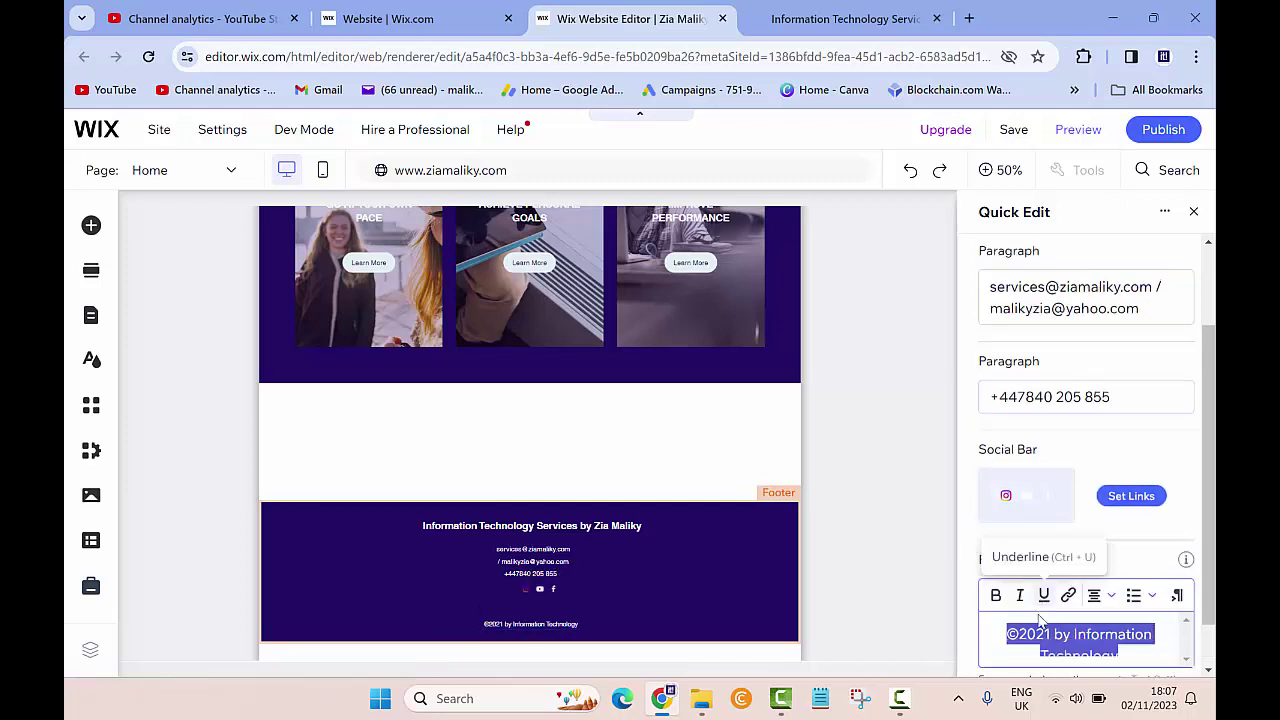
{"action": "left_click", "coordinate": [1048, 638]}
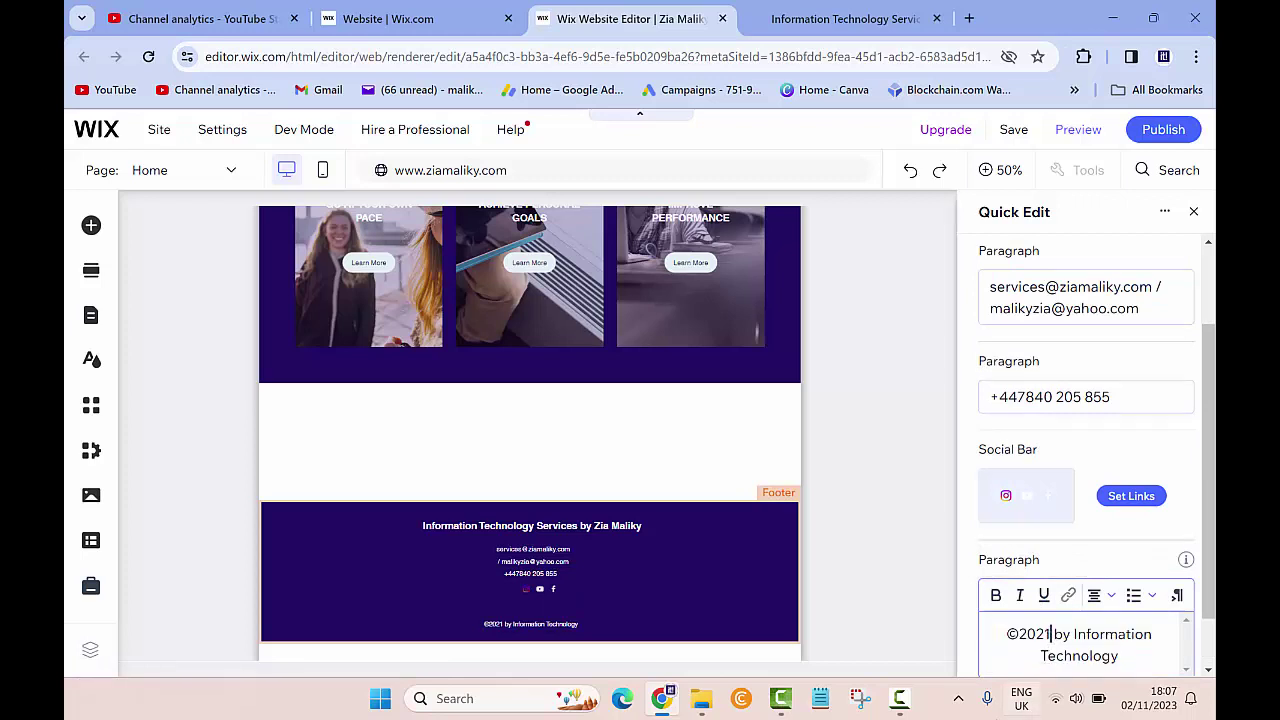
{"action": "key", "text": "BackSpace"}
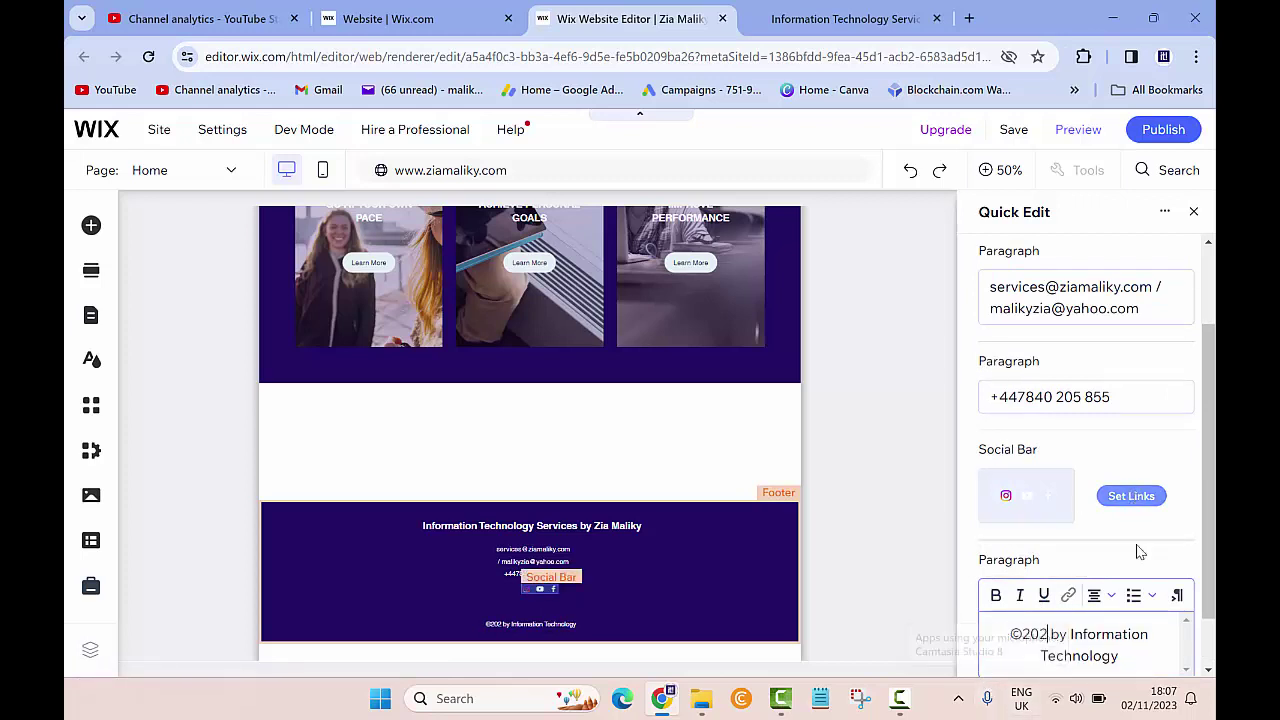
{"action": "type", "text": "3"}
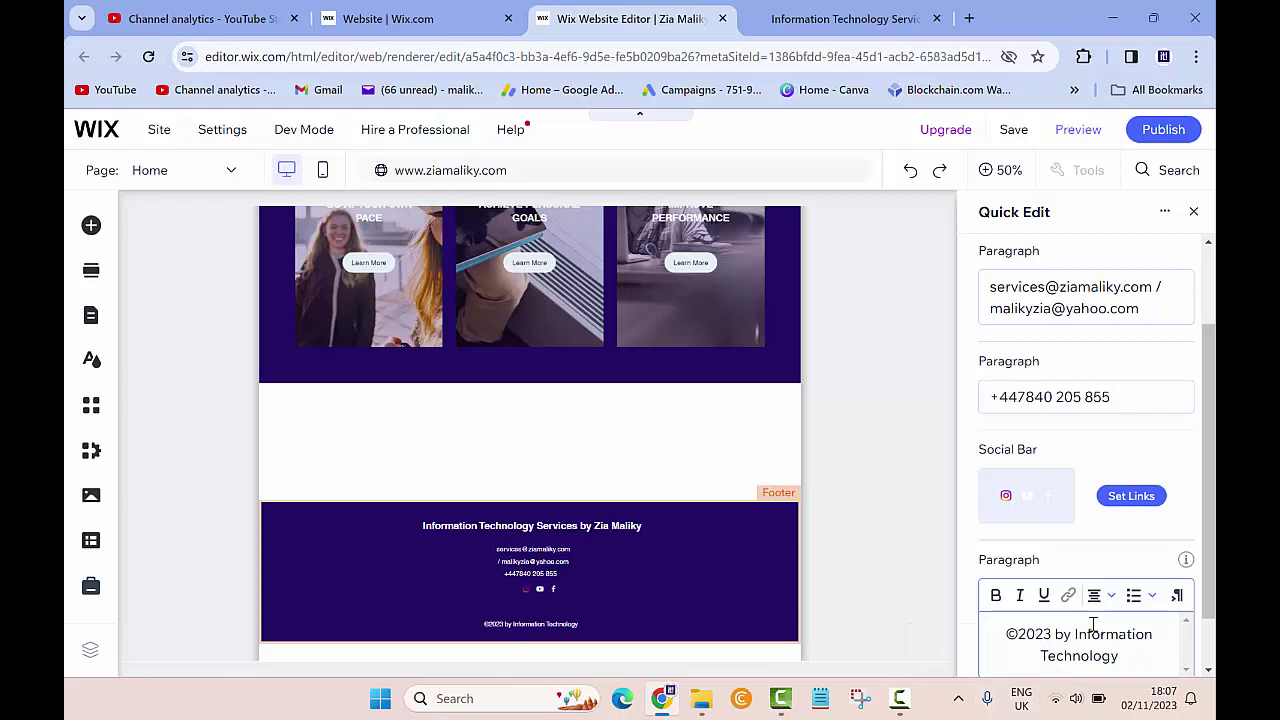
{"action": "scroll", "coordinate": [1070, 645], "scroll_direction": "down", "scroll_amount": 1}
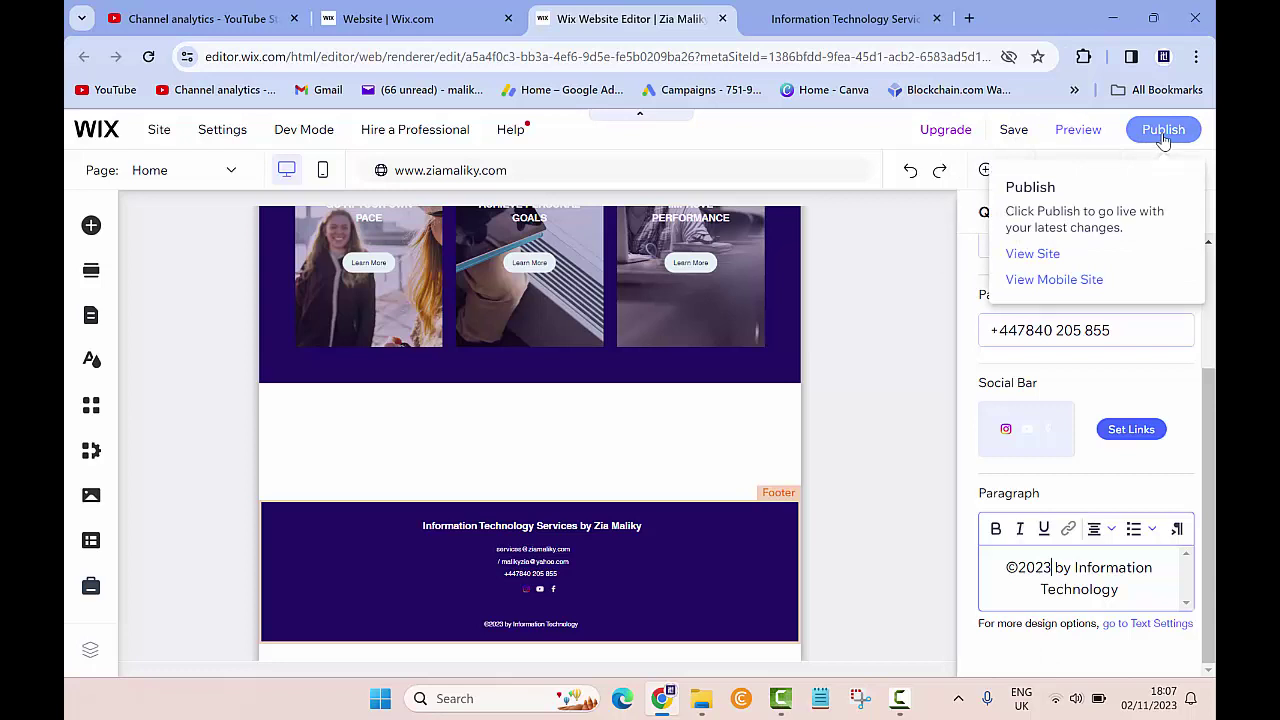
Save the footer edits and publish the site, closing both confirmations.
{"action": "left_click", "coordinate": [1013, 130]}
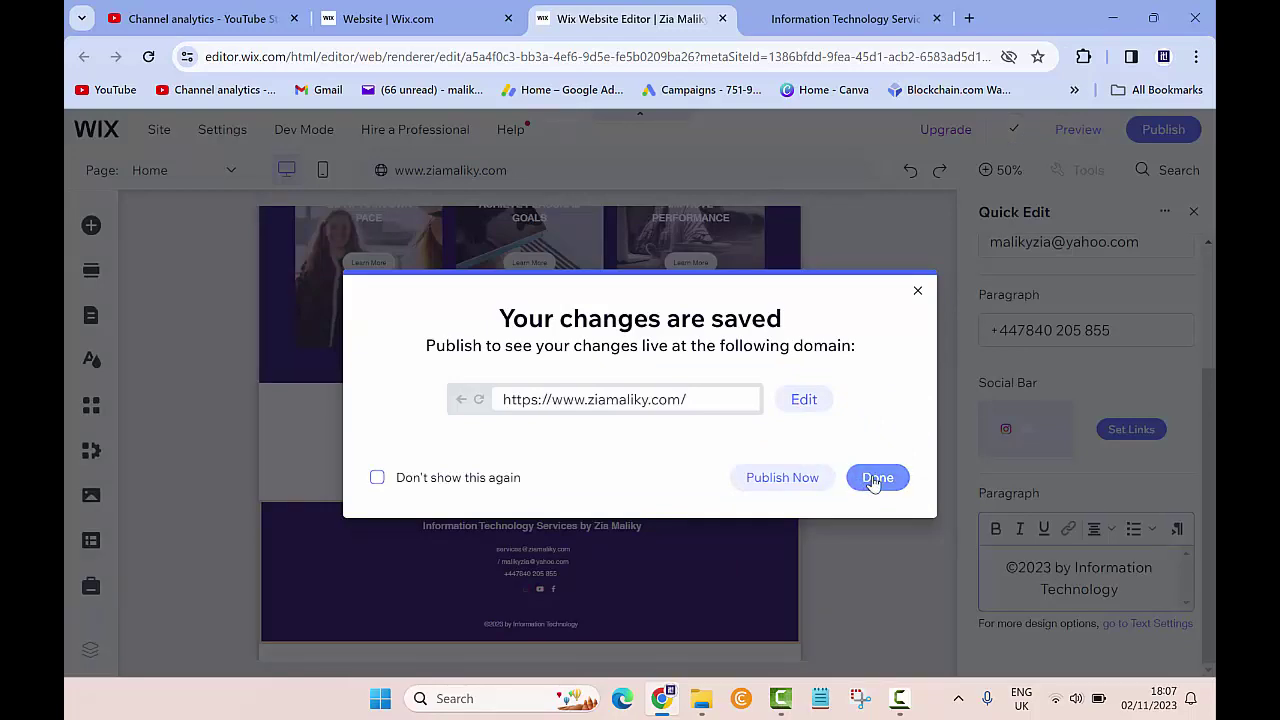
{"action": "left_click", "coordinate": [874, 478]}
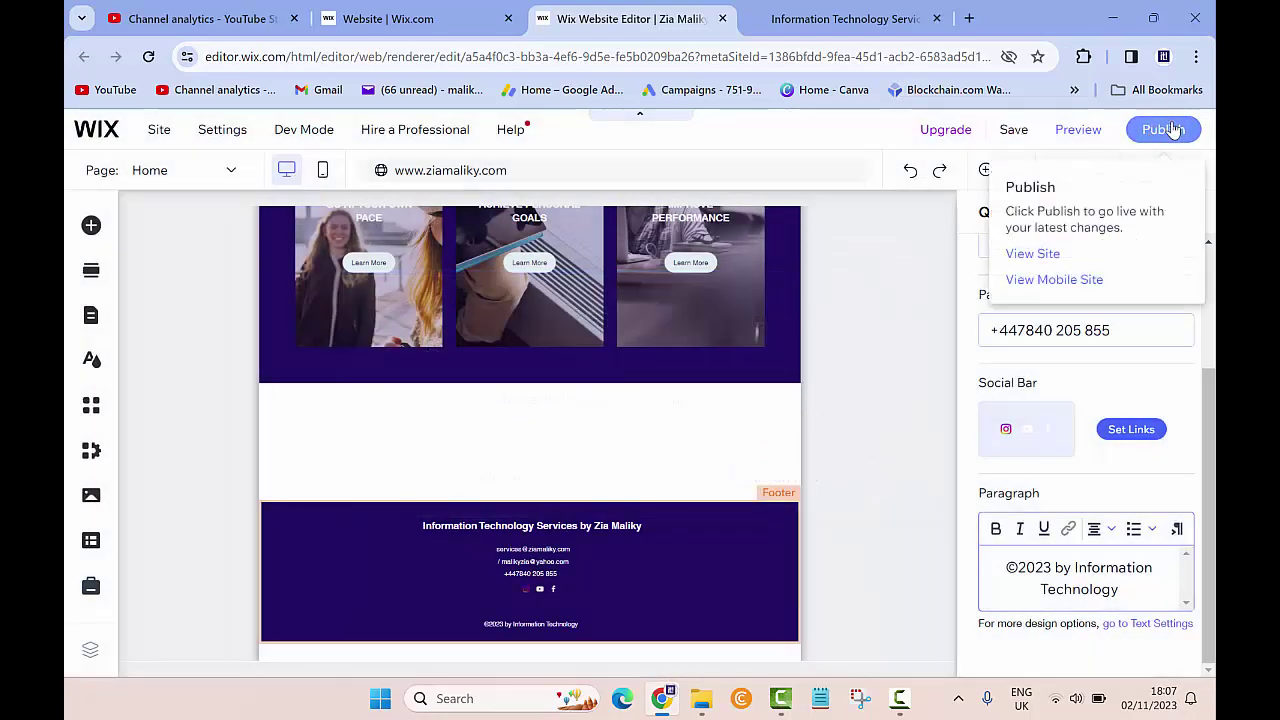
{"action": "left_click", "coordinate": [1164, 131]}
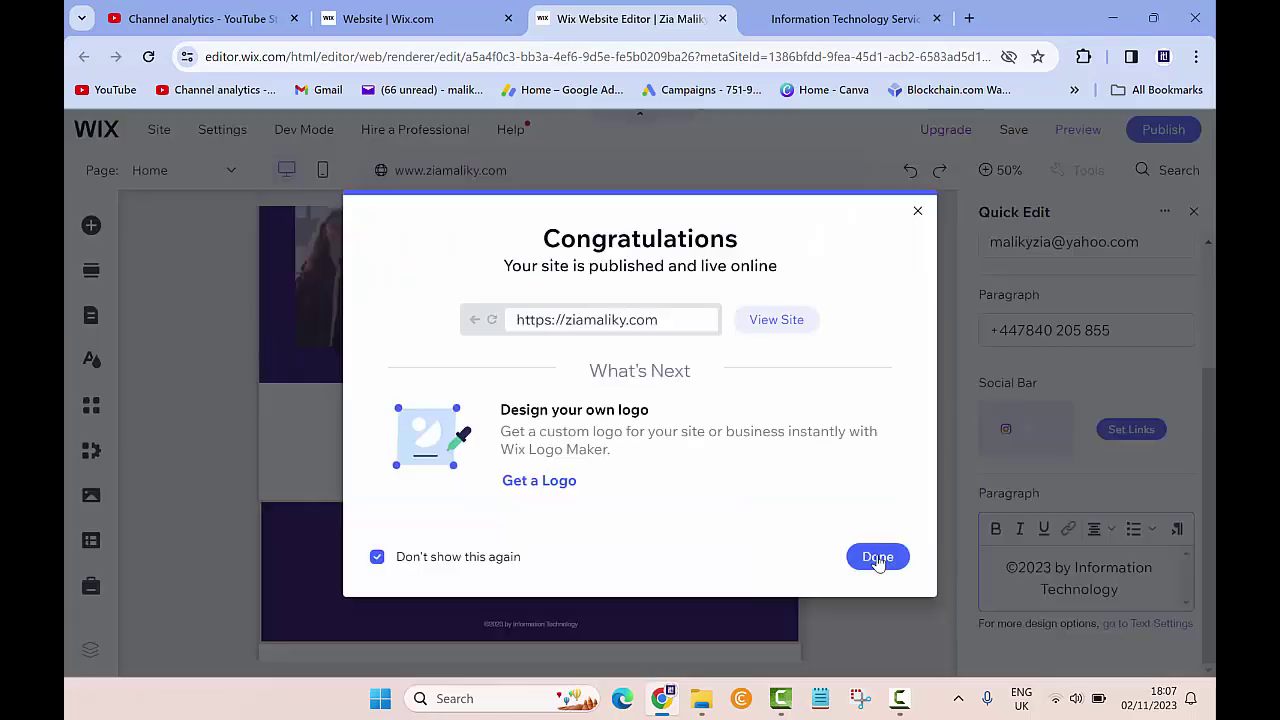
{"action": "left_click", "coordinate": [880, 557]}
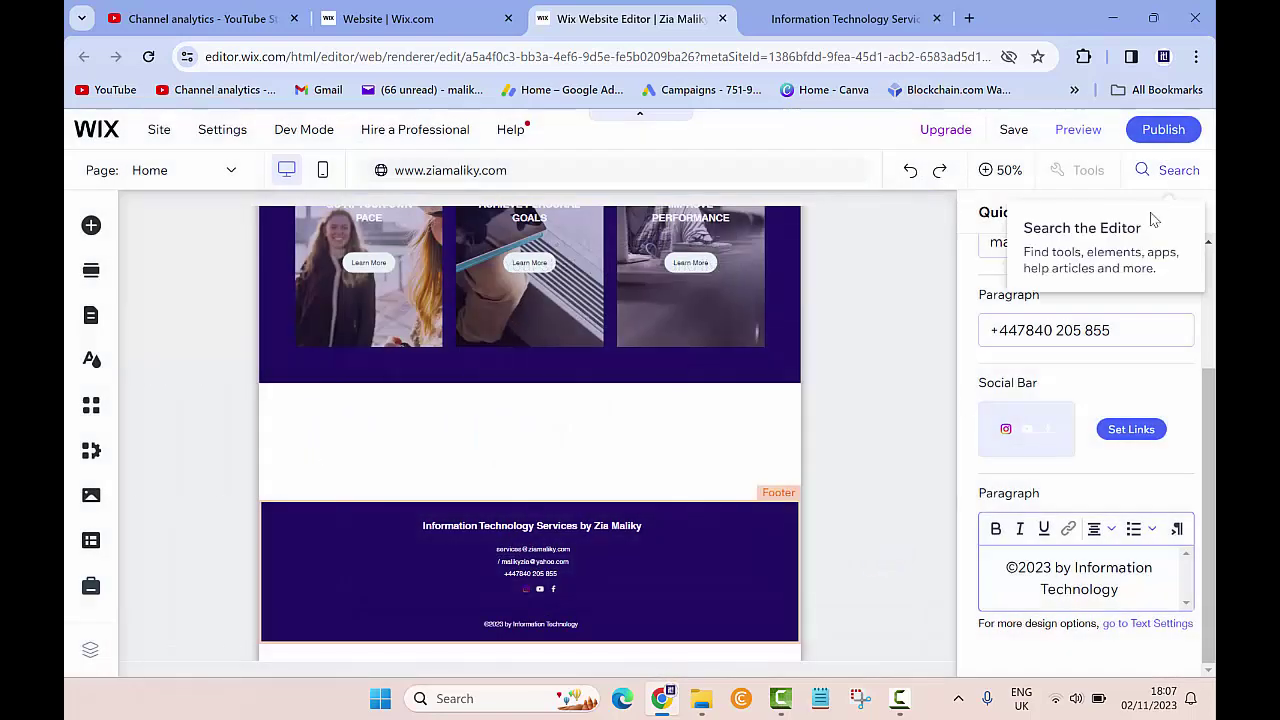
Reload the live site tab and check its footer shows both e-mails and ©2023.
{"action": "left_click", "coordinate": [843, 19]}
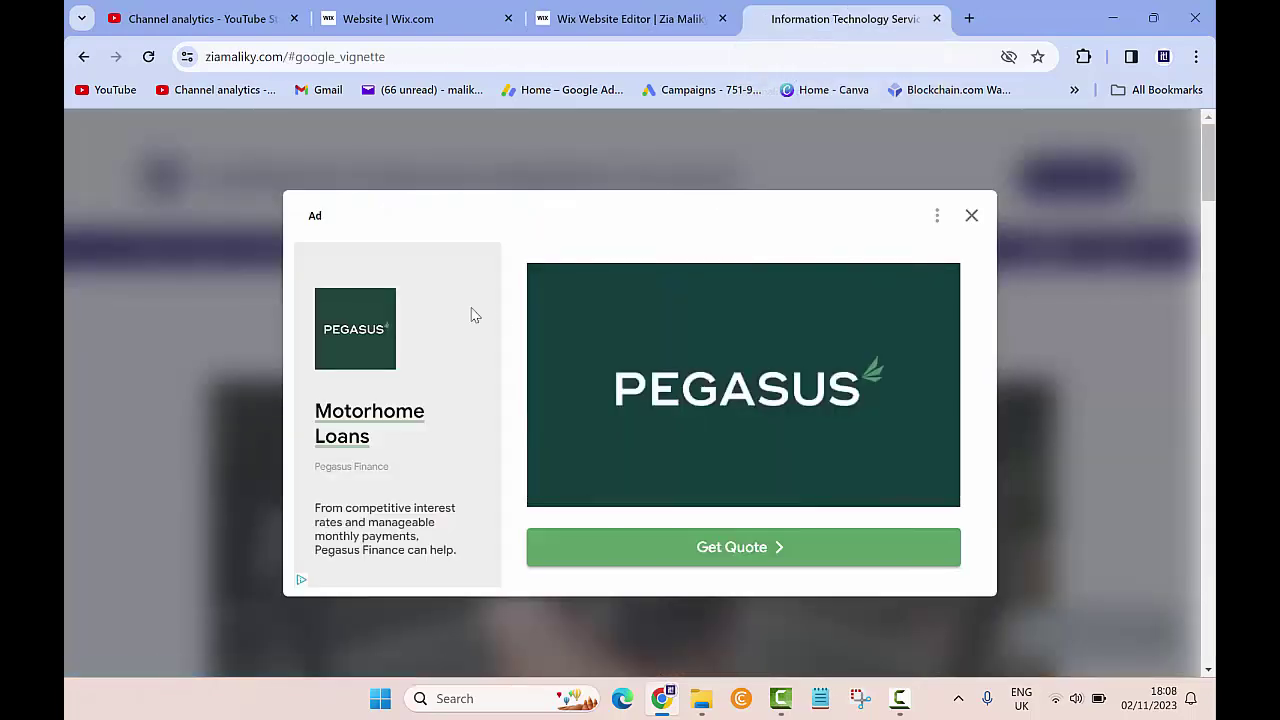
{"action": "scroll", "coordinate": [661, 348], "scroll_direction": "down", "scroll_amount": 10}
{"action": "scroll", "coordinate": [661, 348], "scroll_direction": "down", "scroll_amount": 15}
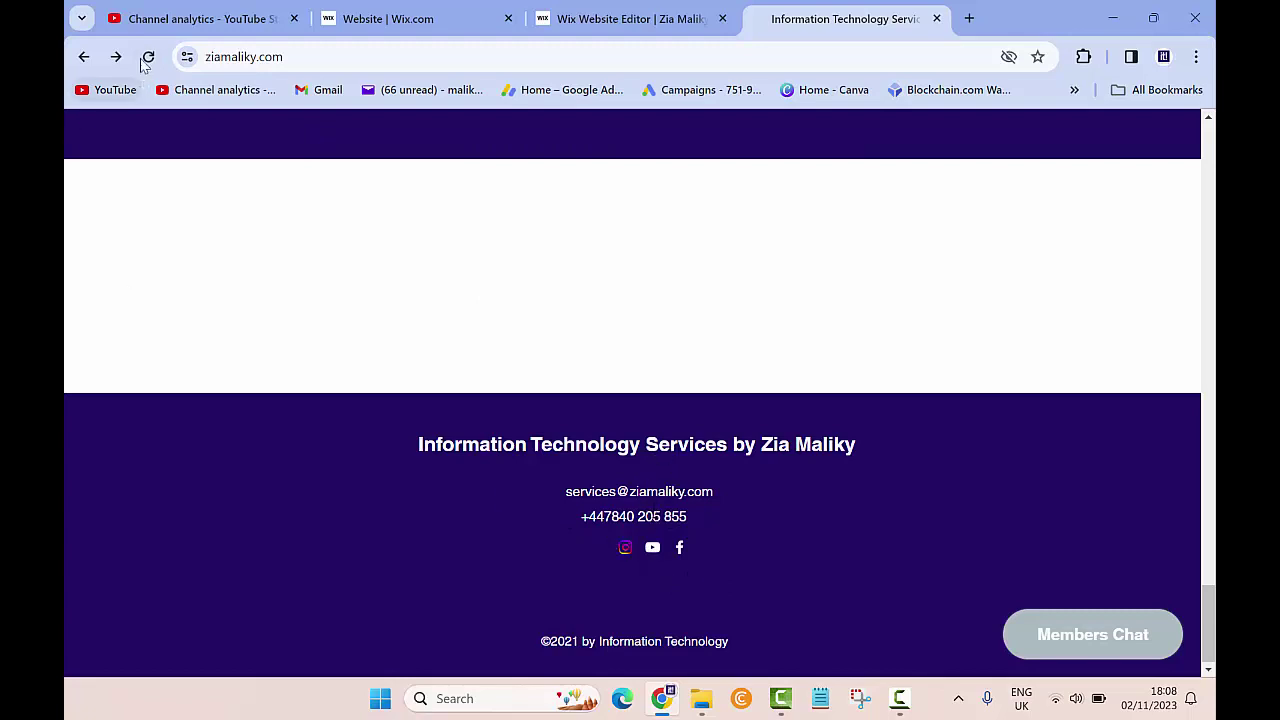
{"action": "left_click", "coordinate": [148, 56]}
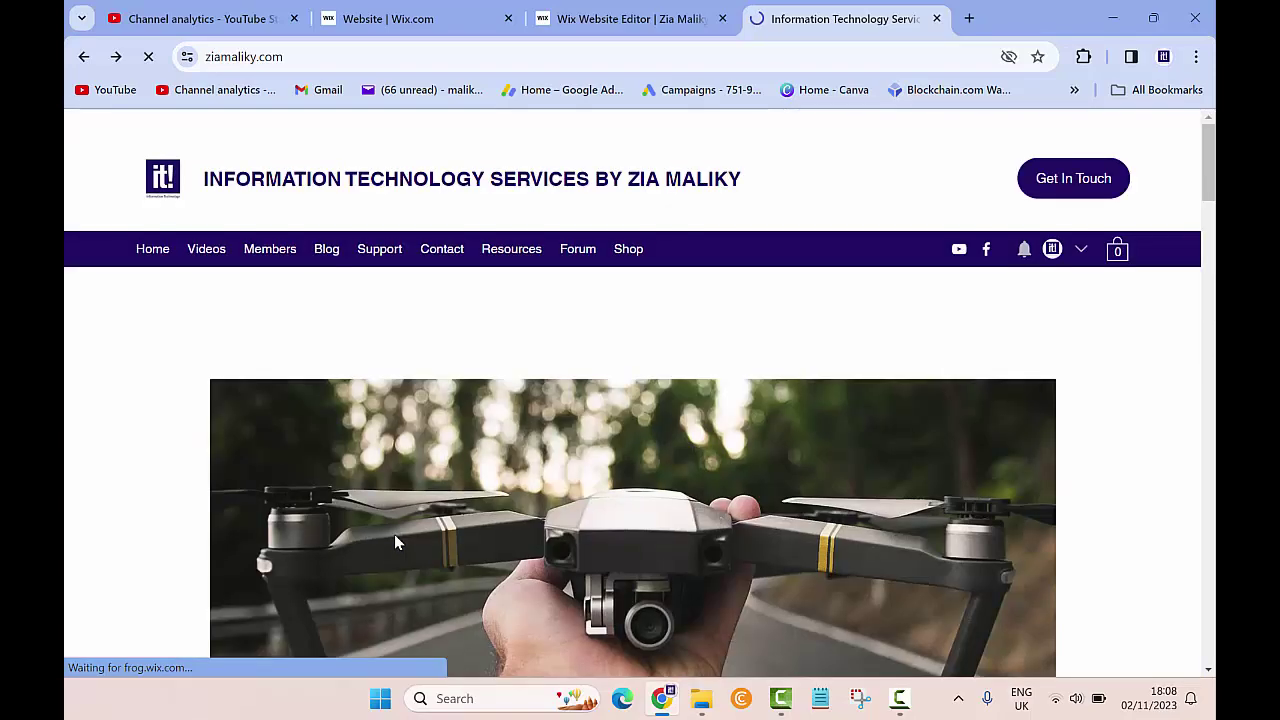
{"action": "scroll", "coordinate": [394, 542], "scroll_direction": "down", "scroll_amount": 10}
{"action": "scroll", "coordinate": [394, 542], "scroll_direction": "down", "scroll_amount": 15}
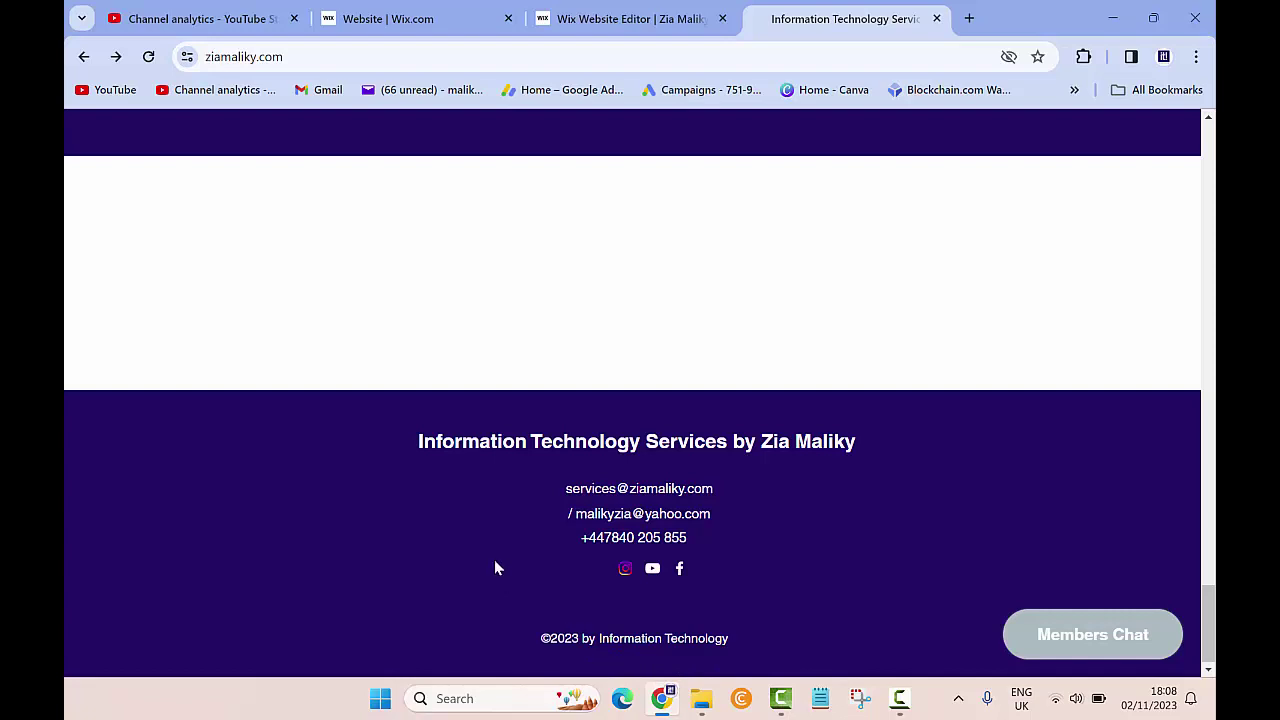
{"action": "scroll", "coordinate": [494, 567], "scroll_direction": "up", "scroll_amount": 1}
{"action": "scroll", "coordinate": [494, 567], "scroll_direction": "down", "scroll_amount": 1}
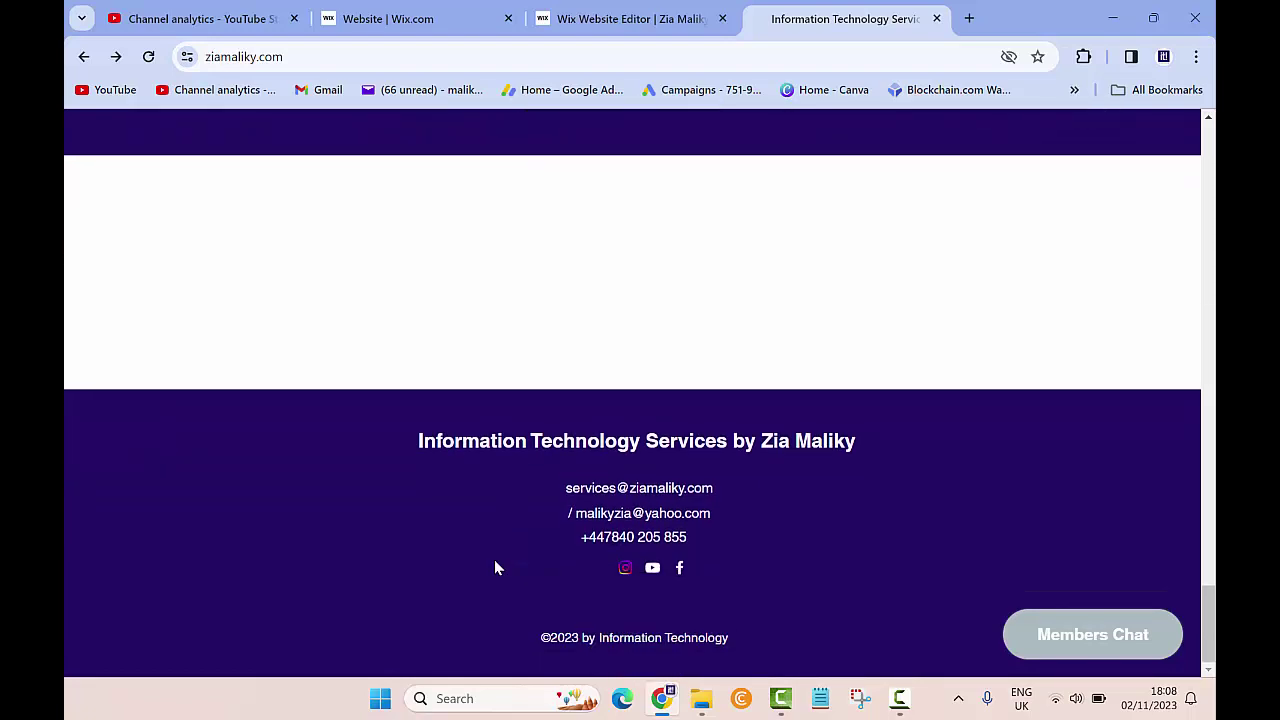